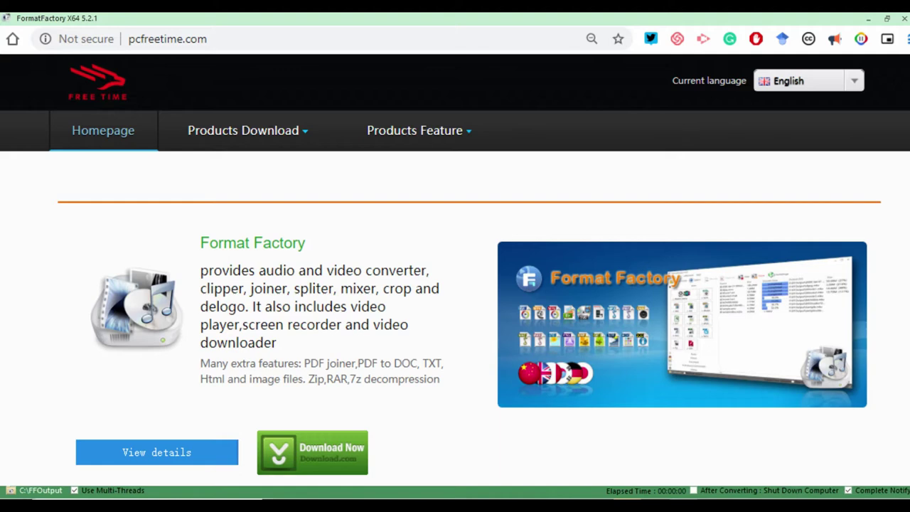
scroll(250, 288, "up", 3)
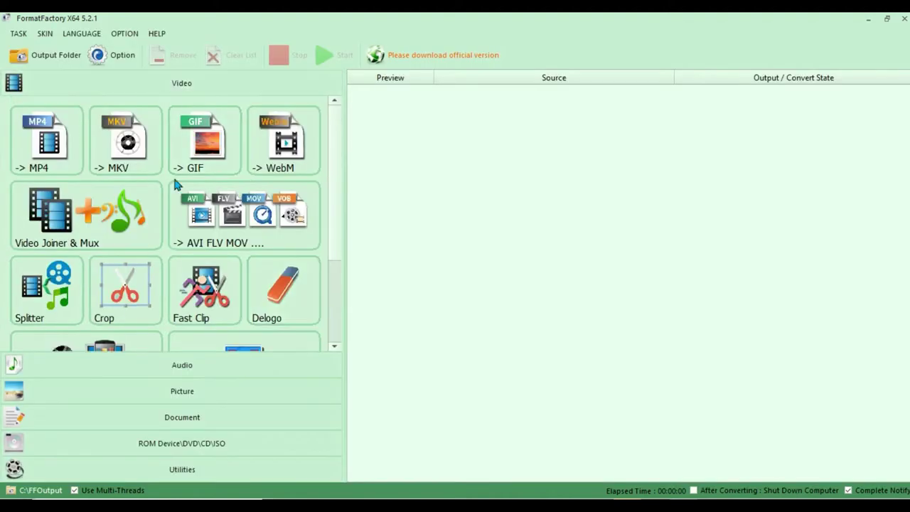
left_click(187, 377)
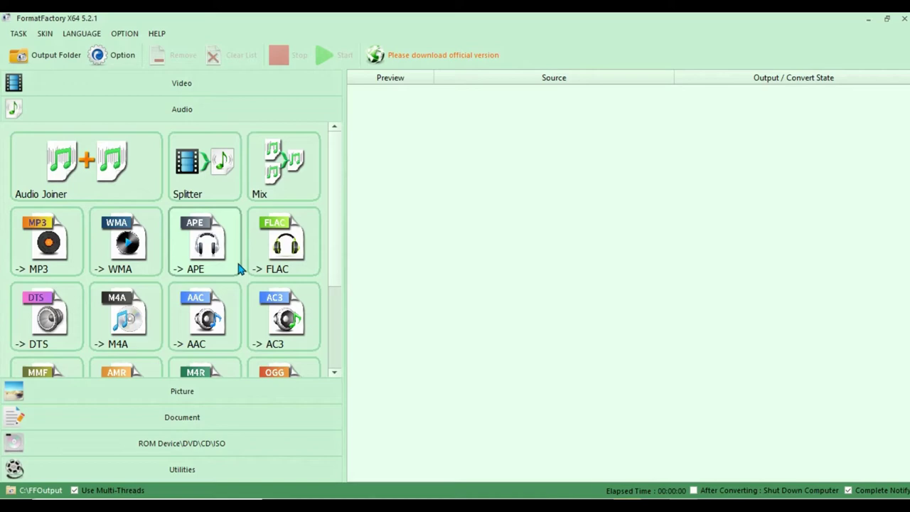
scroll(239, 269, "down", 1)
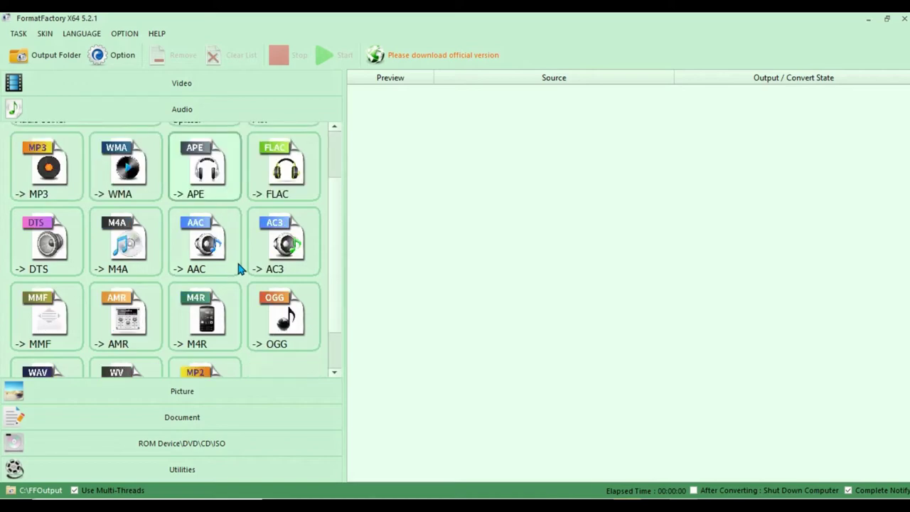
left_click(207, 392)
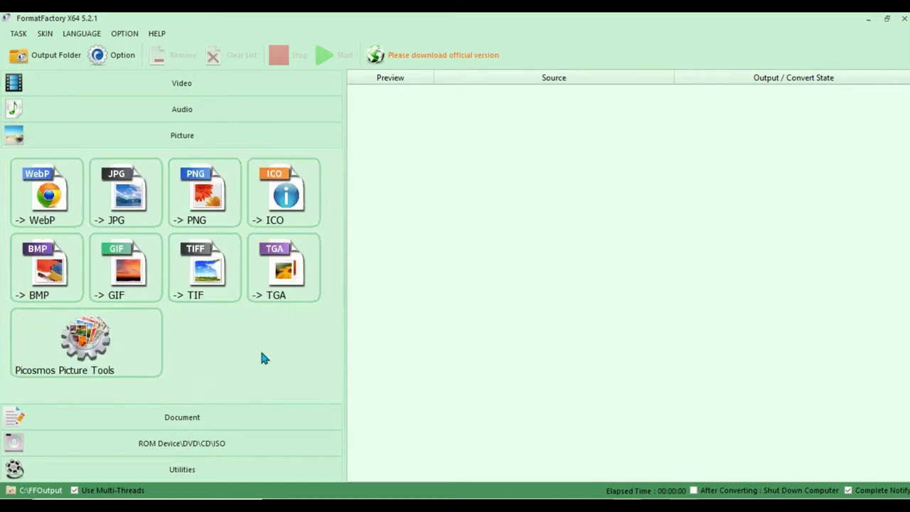
left_click(234, 419)
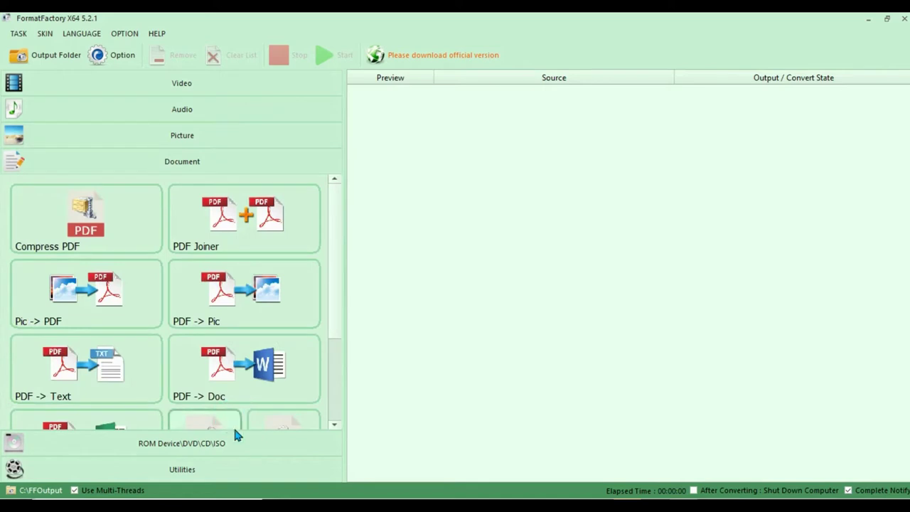
left_click(238, 469)
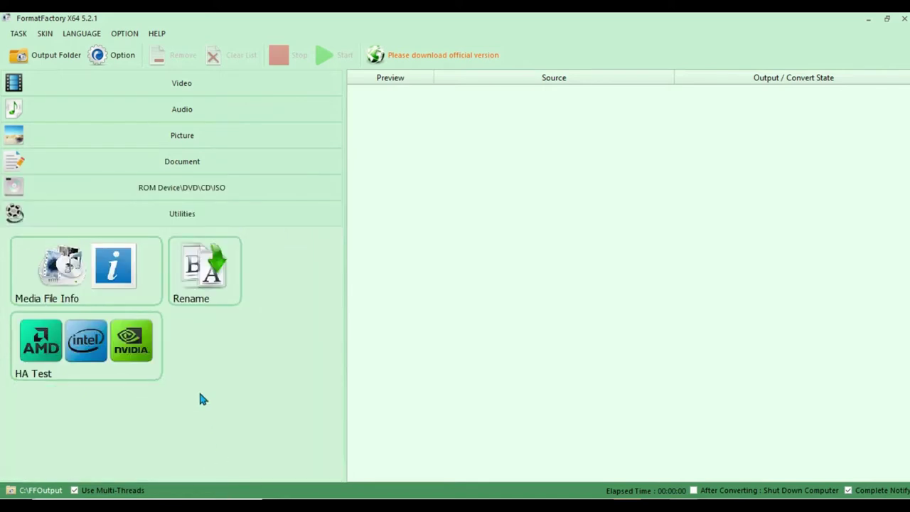
left_click(211, 191)
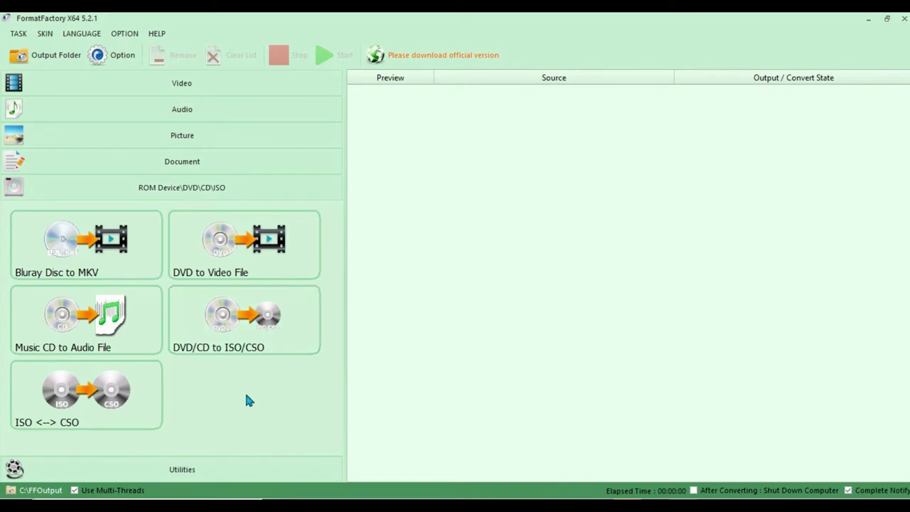
left_click(206, 84)
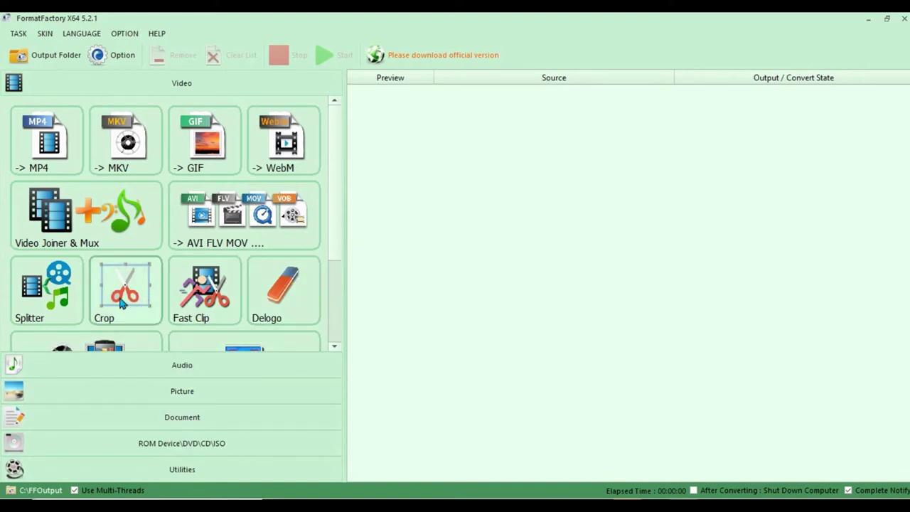
scroll(264, 277, "down", 1)
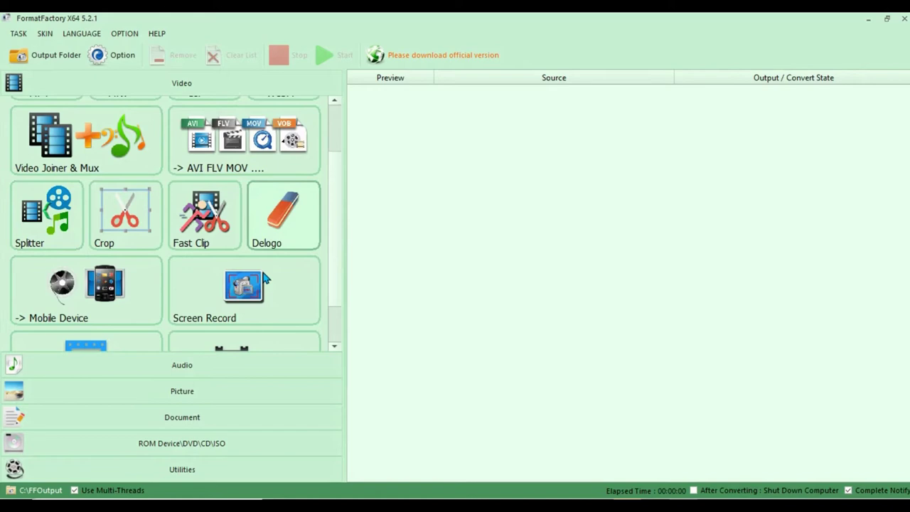
left_click(248, 292)
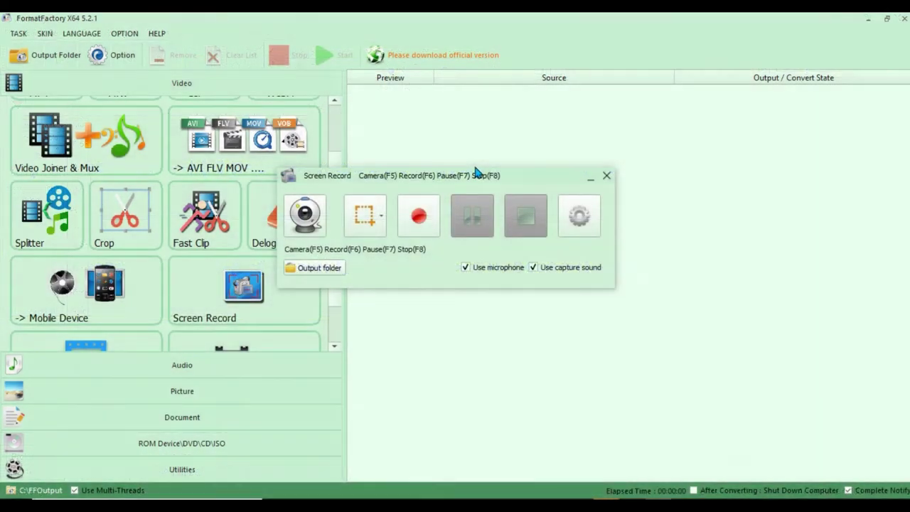
left_click_drag(519, 175, 609, 121)
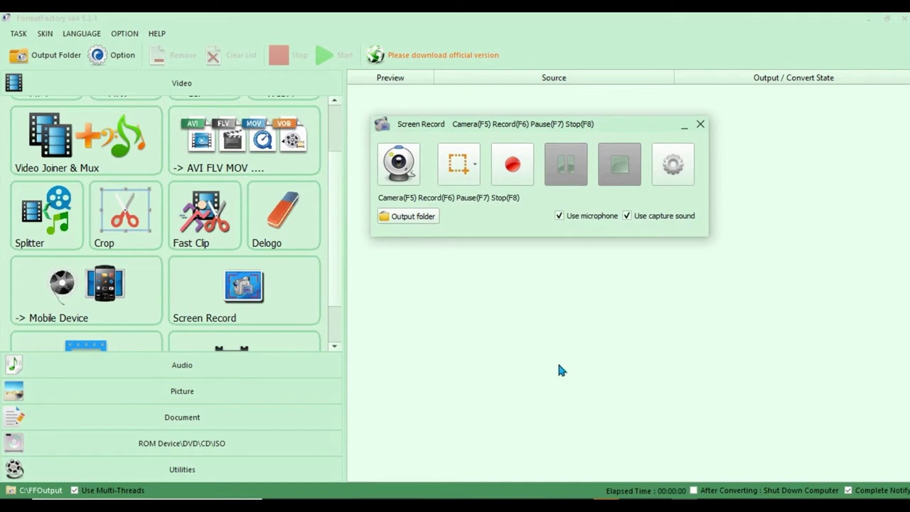
left_click(473, 171)
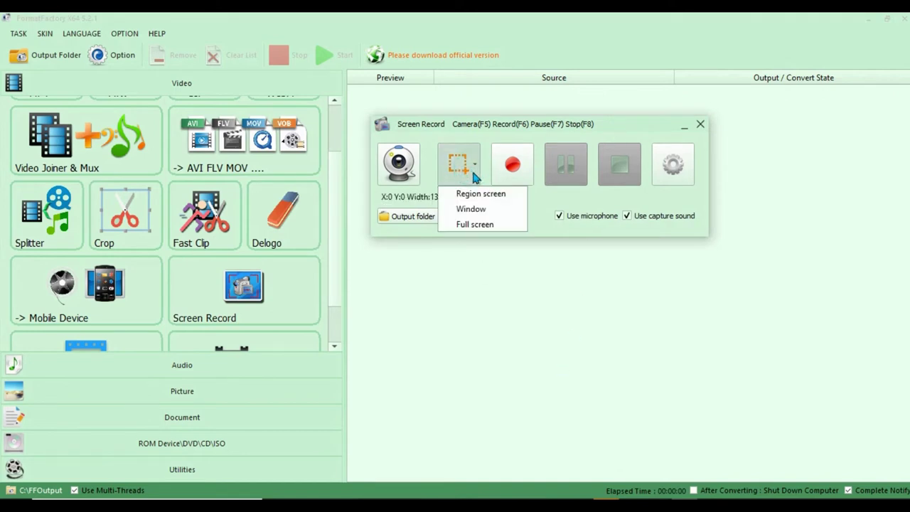
left_click(505, 278)
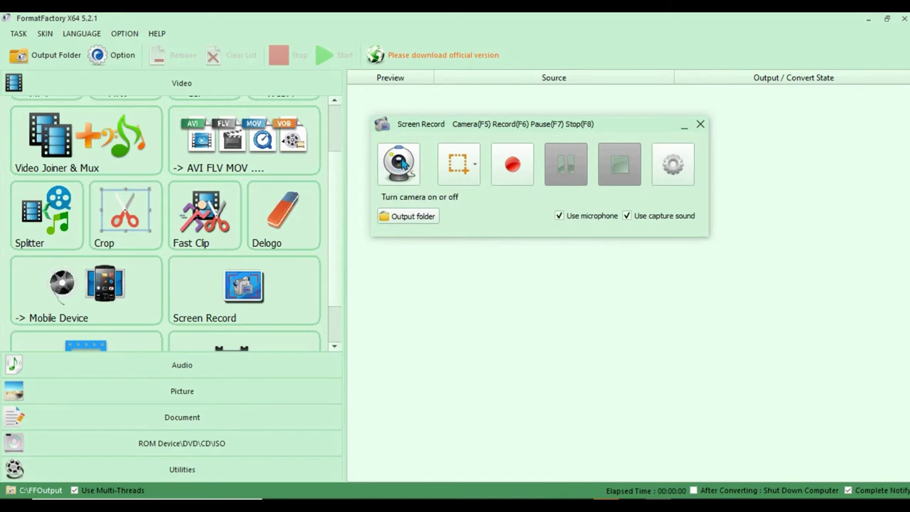
left_click(701, 125)
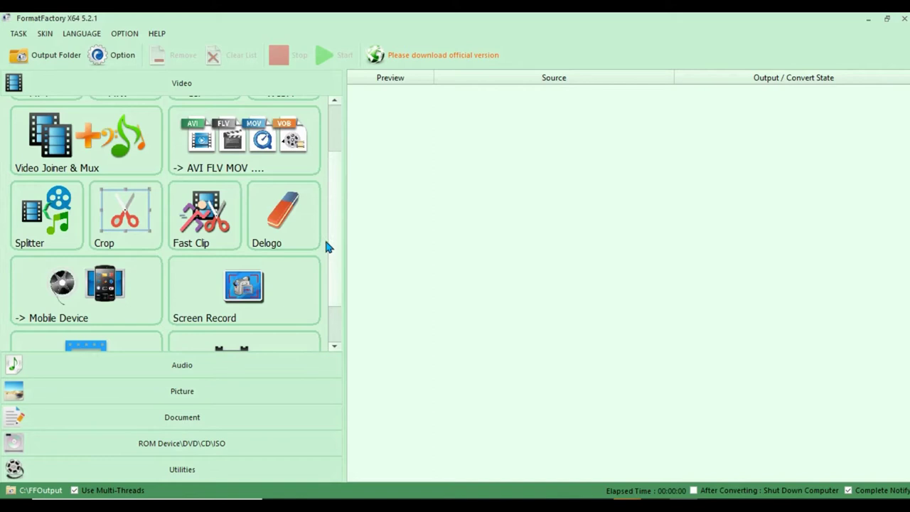
scroll(333, 247, "up", 3)
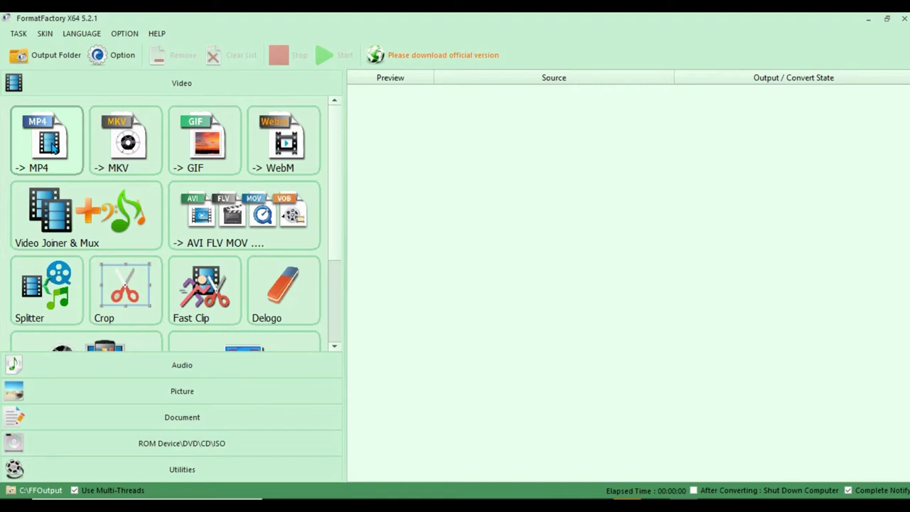
left_click(53, 146)
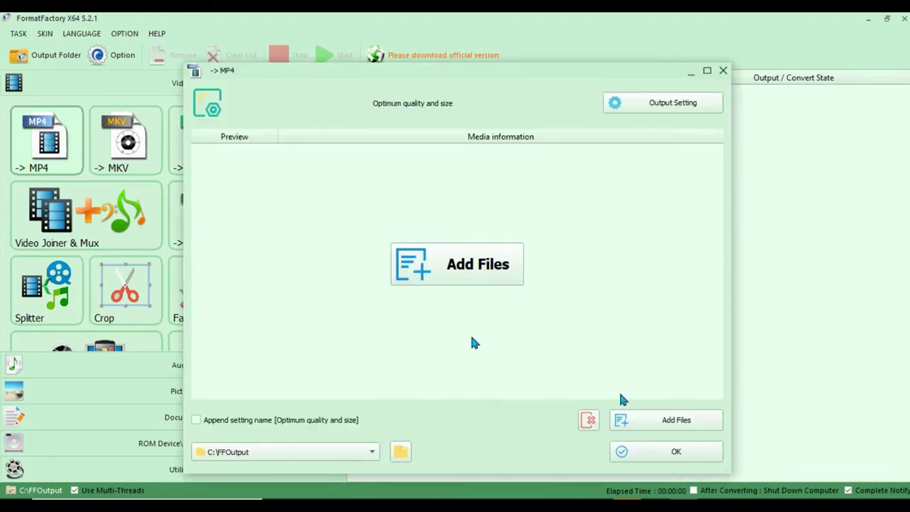
left_click(672, 422)
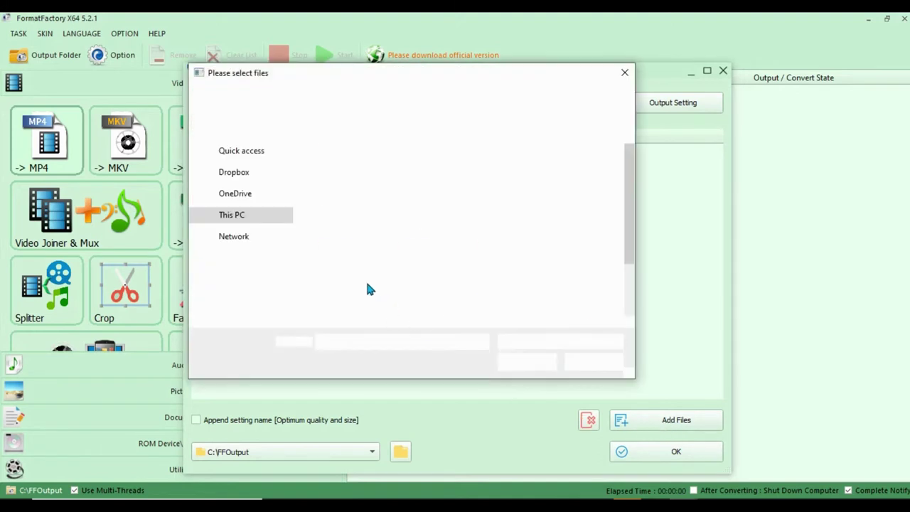
scroll(241, 185, "up", 2)
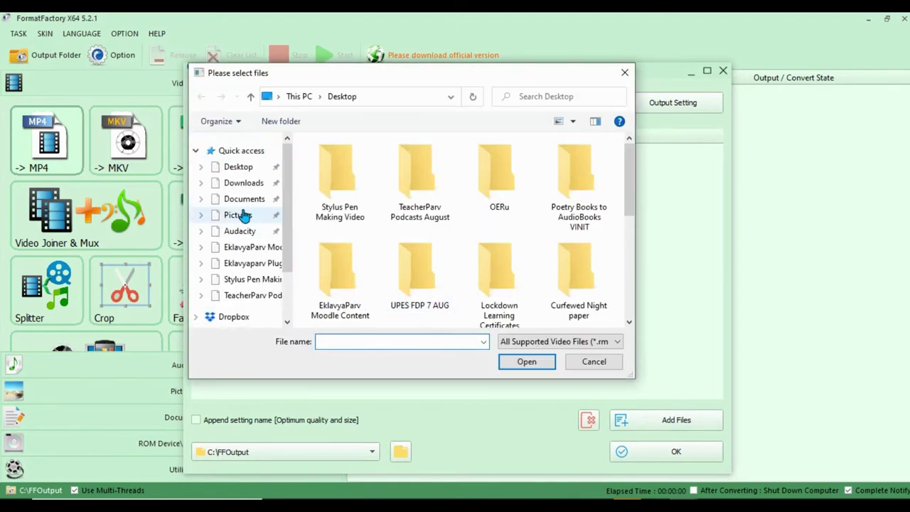
left_click(239, 169)
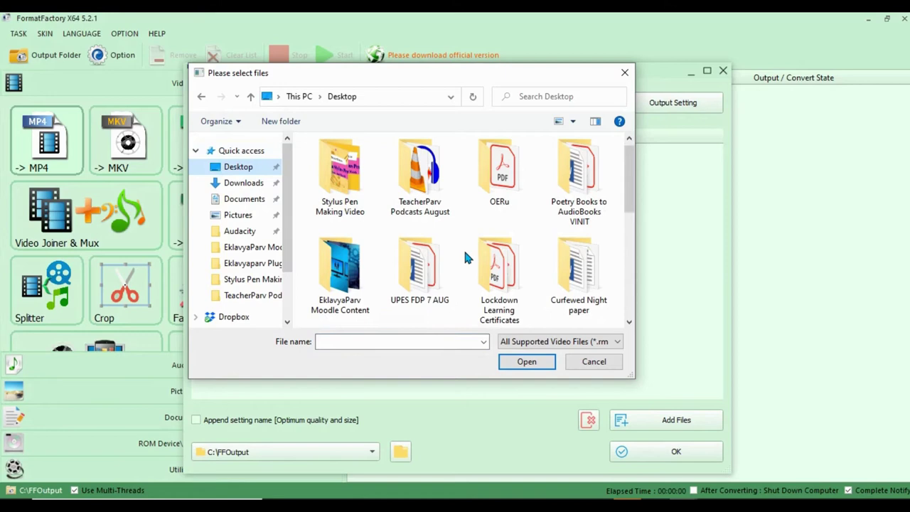
scroll(464, 248, "down", 1)
scroll(464, 248, "down", 2)
left_click(437, 274)
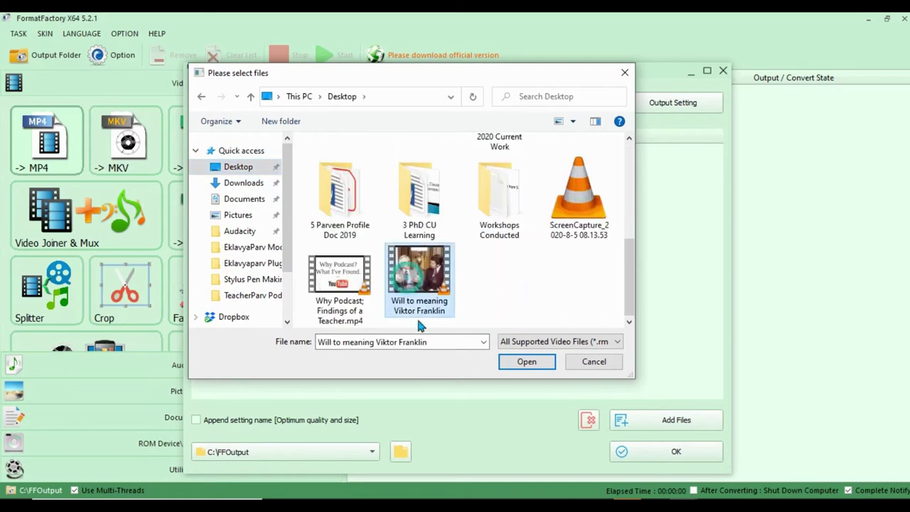
left_click(359, 309)
left_click(529, 362)
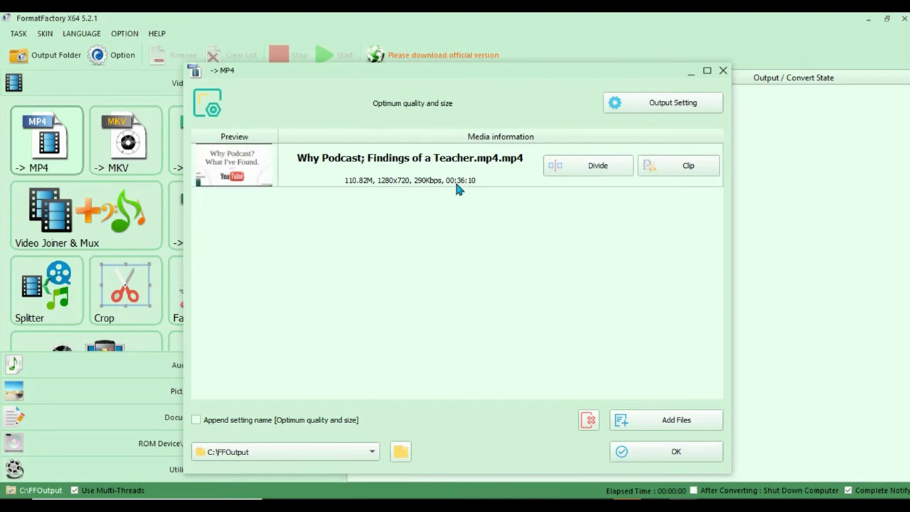
left_click(675, 453)
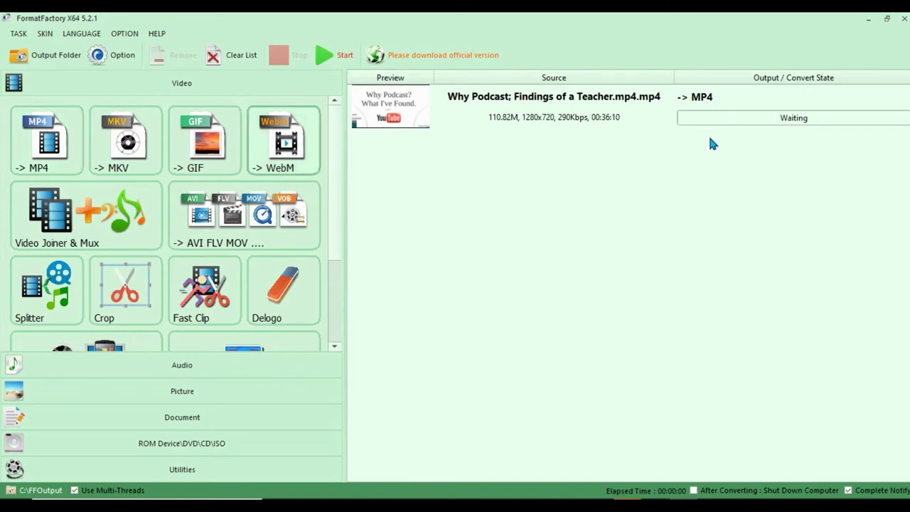
left_click(235, 57)
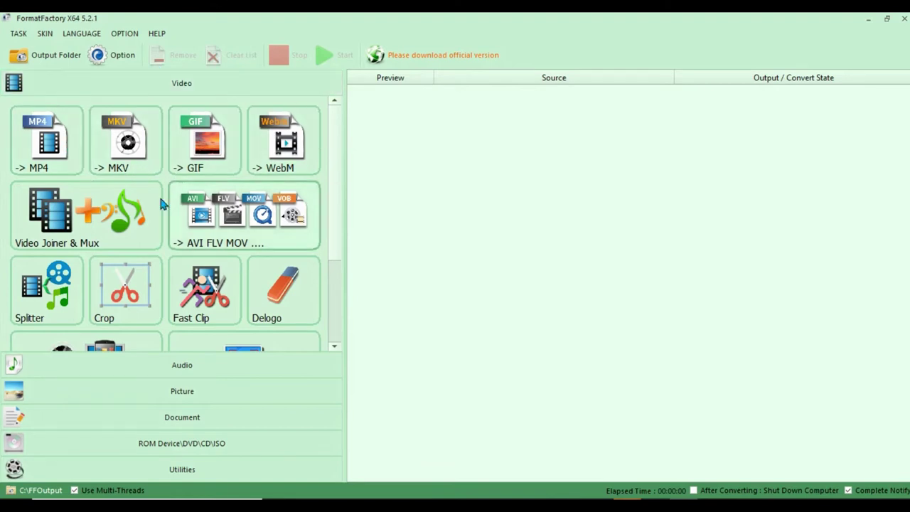
Step: Queue 'Why Podcast; Findings of a Teacher.mp4' for conversion to MKV
left_click(122, 143)
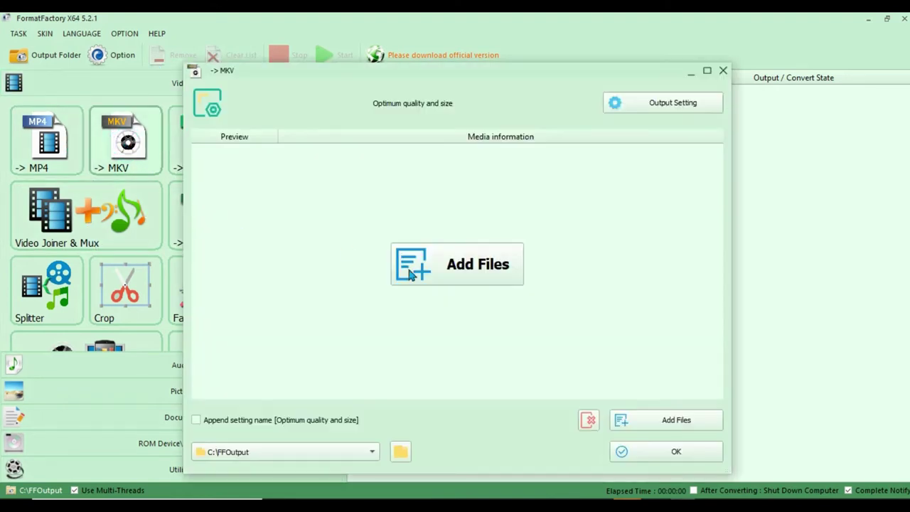
left_click(676, 420)
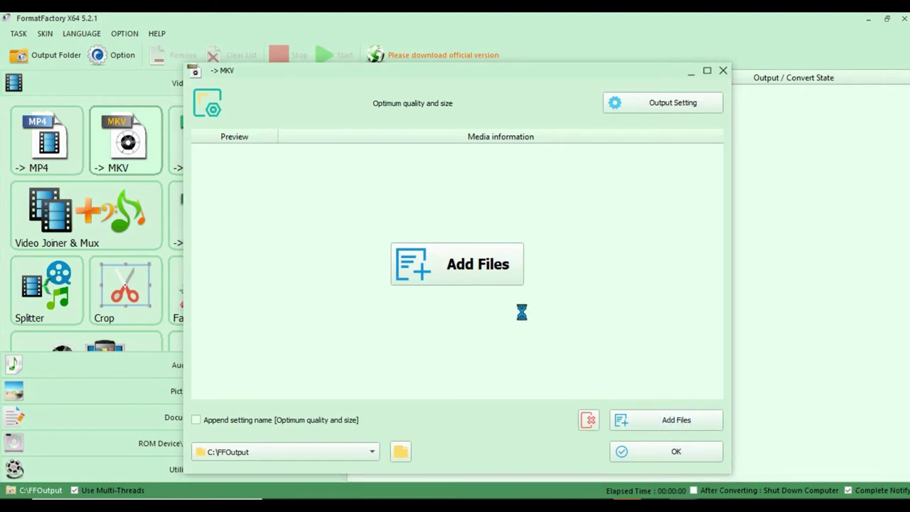
scroll(528, 306, "down", 5)
left_click(360, 289)
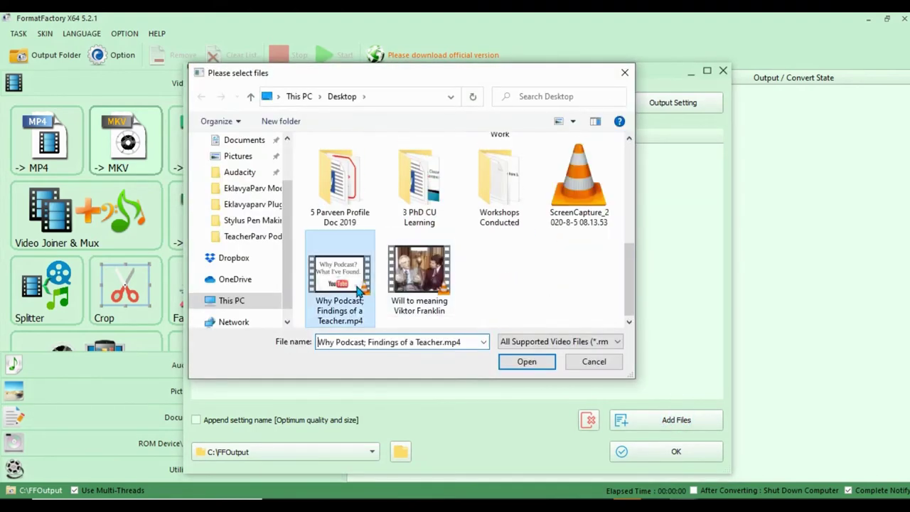
double_click(361, 290)
left_click(671, 451)
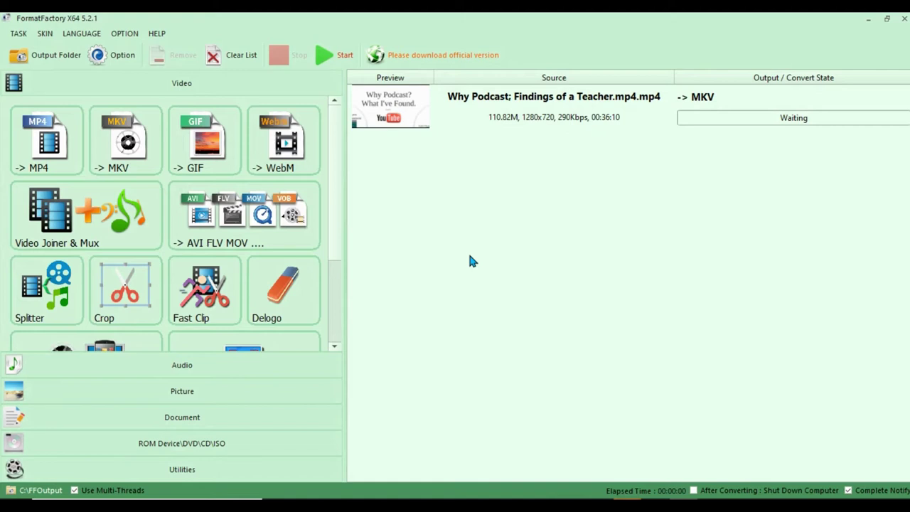
Step: Start converting the queued MKV task
left_click(326, 57)
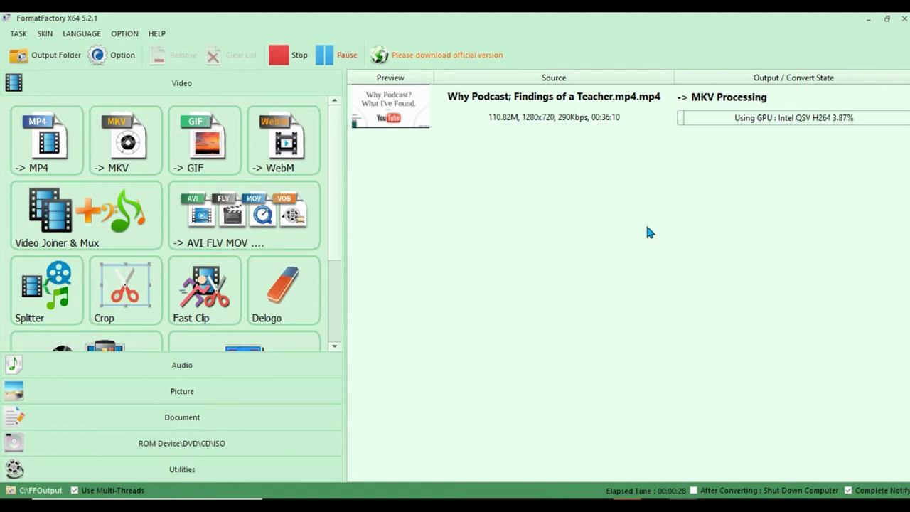
Step: View the C:\FFOutput folder in File Explorer and inspect the Why Podcast file
left_click(55, 60)
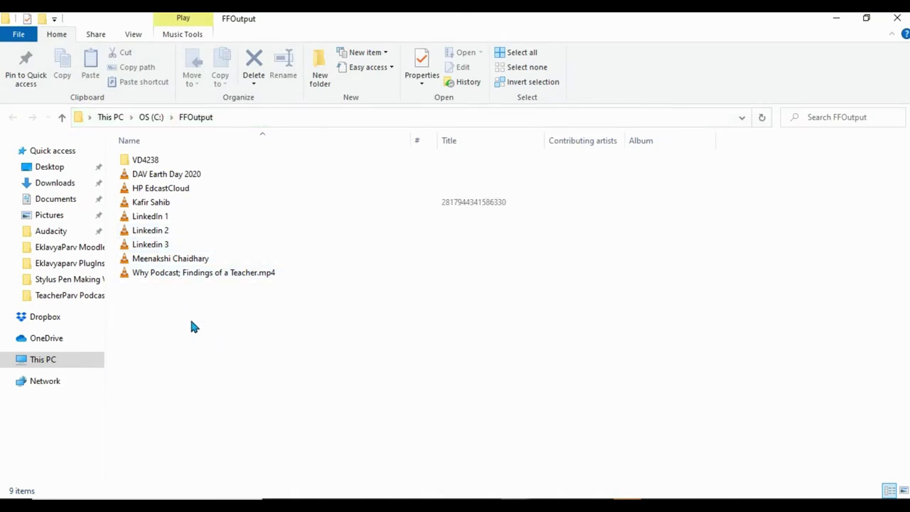
left_click(222, 276)
left_click(258, 318)
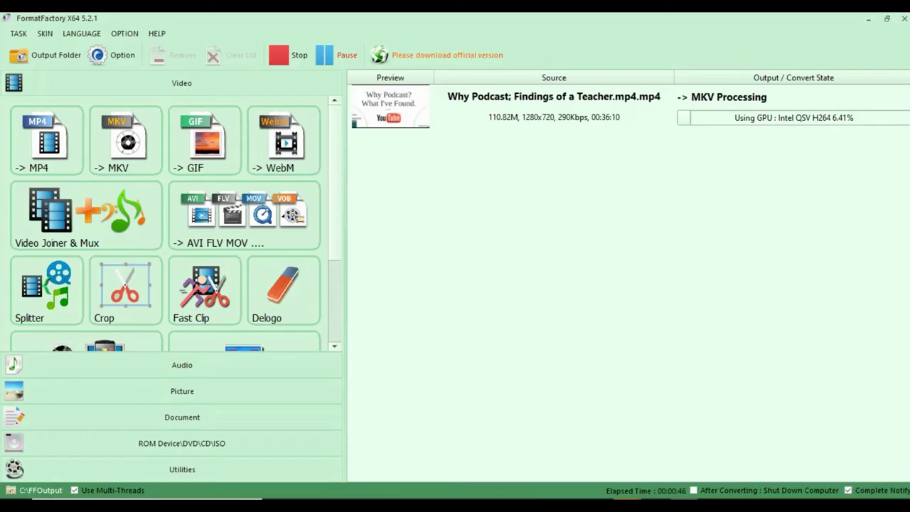
Step: Look at the Audio category's MP3 converter without adding files, then return to Format Factory
left_click(203, 365)
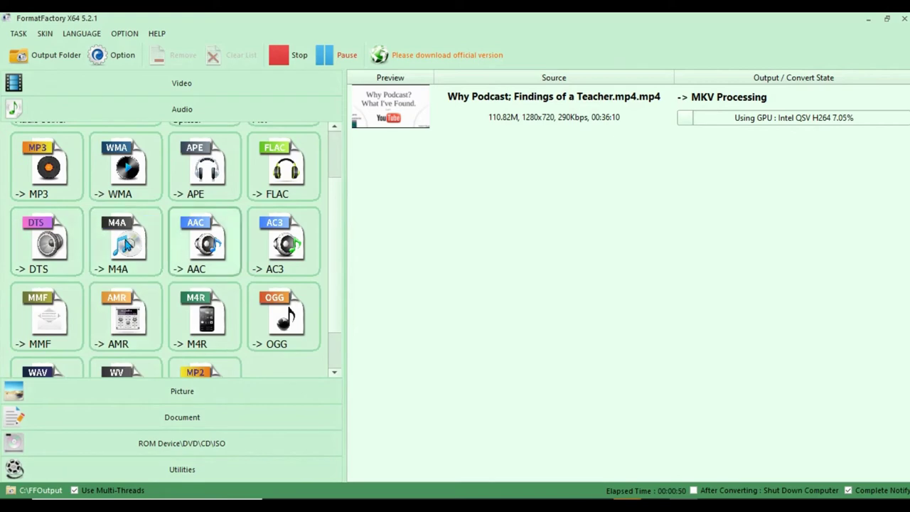
left_click(53, 185)
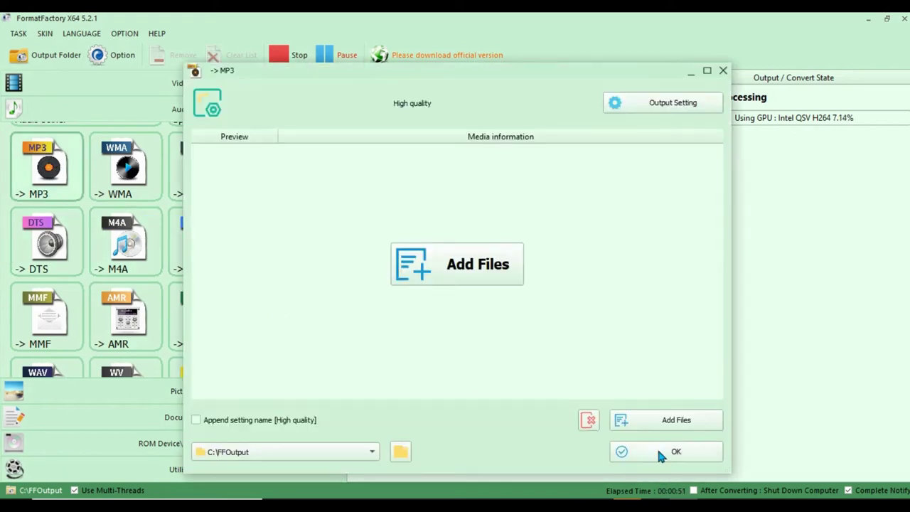
left_click(660, 421)
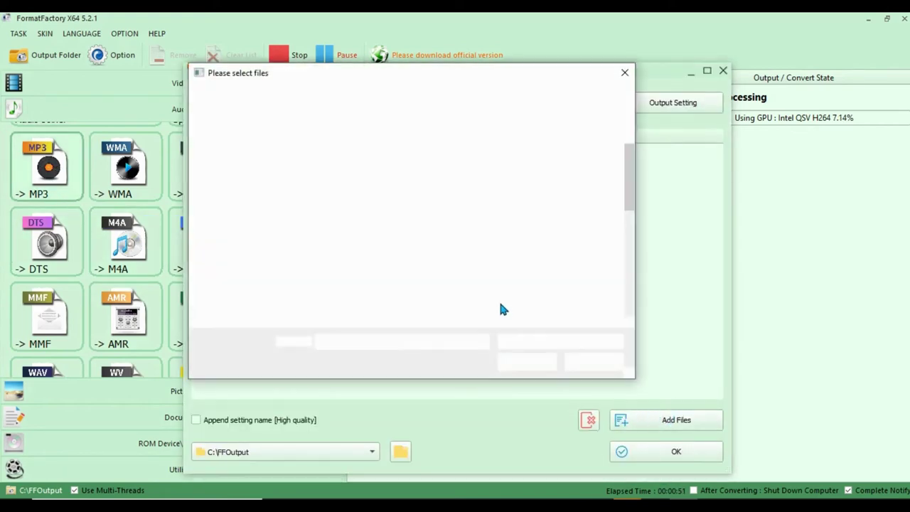
scroll(398, 284, "down", 5)
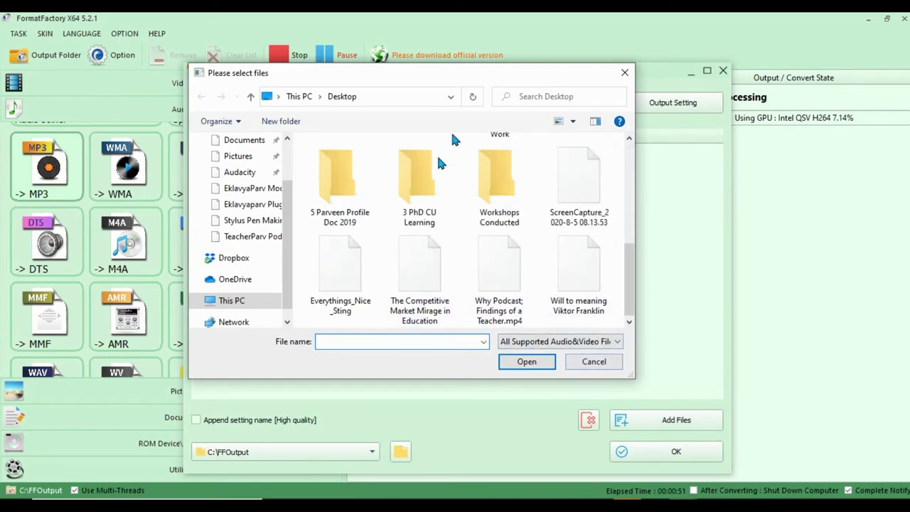
left_click(595, 362)
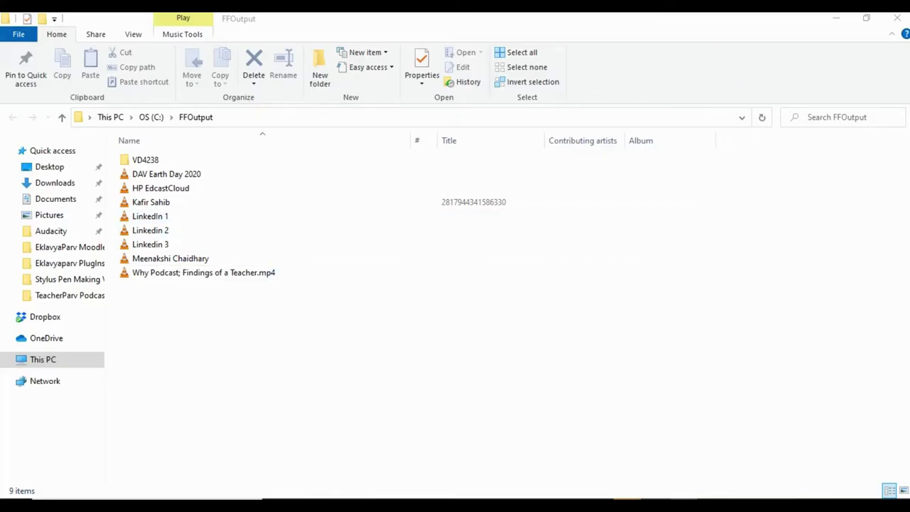
left_click(479, 413)
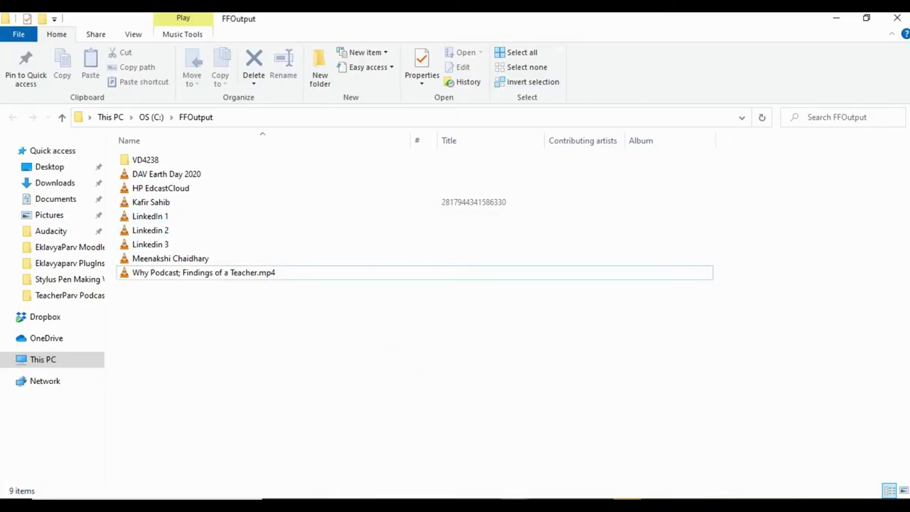
left_click(680, 457)
Step: Load A_New_Orleans_Crawfish_Boil.mp3 and After_You.mp3 from TeacherParv Podcasts August into Audio Joiner
scroll(174, 250, "down", 1)
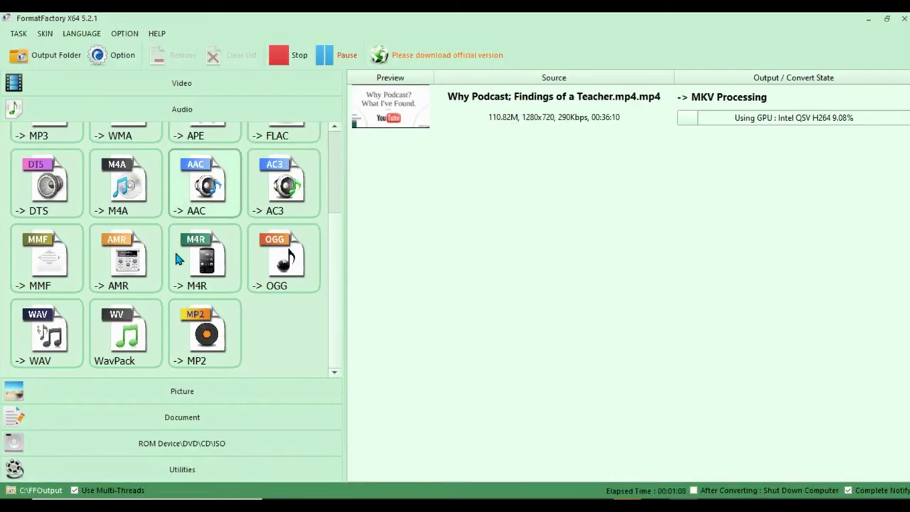
scroll(178, 256, "up", 2)
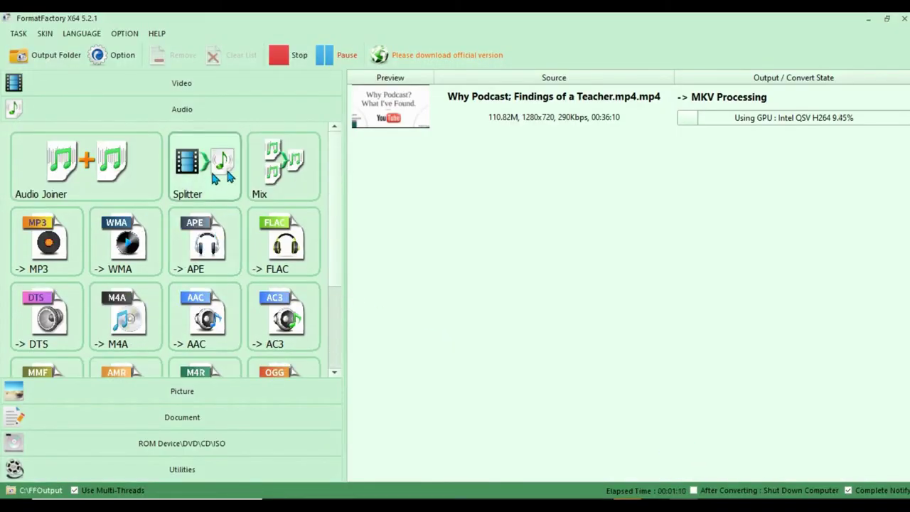
left_click(90, 175)
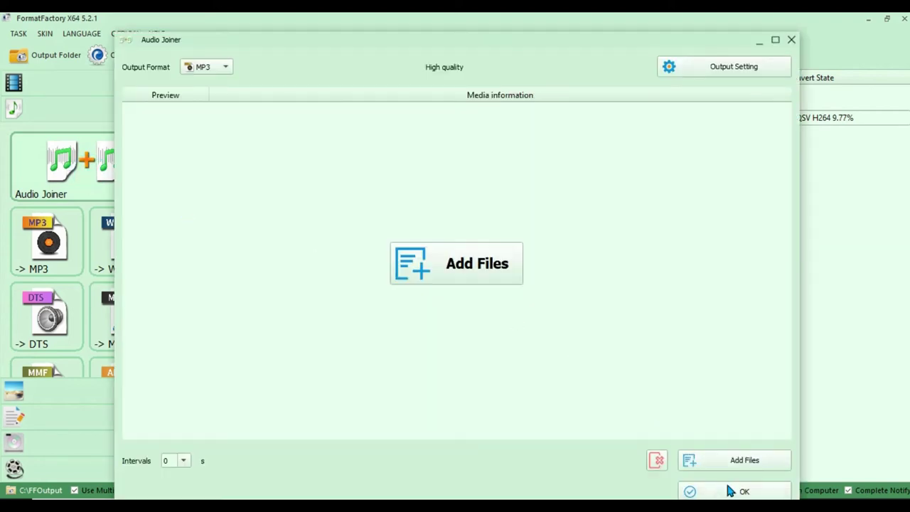
left_click(704, 460)
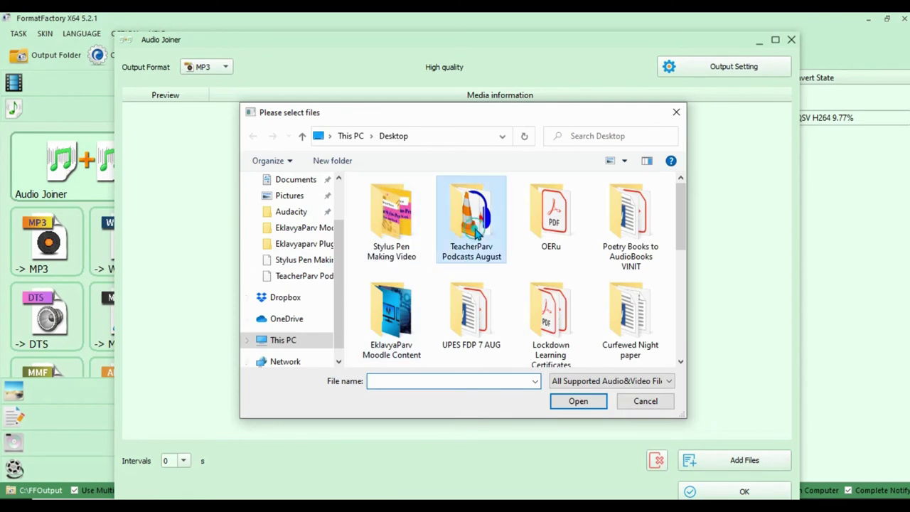
double_click(468, 247)
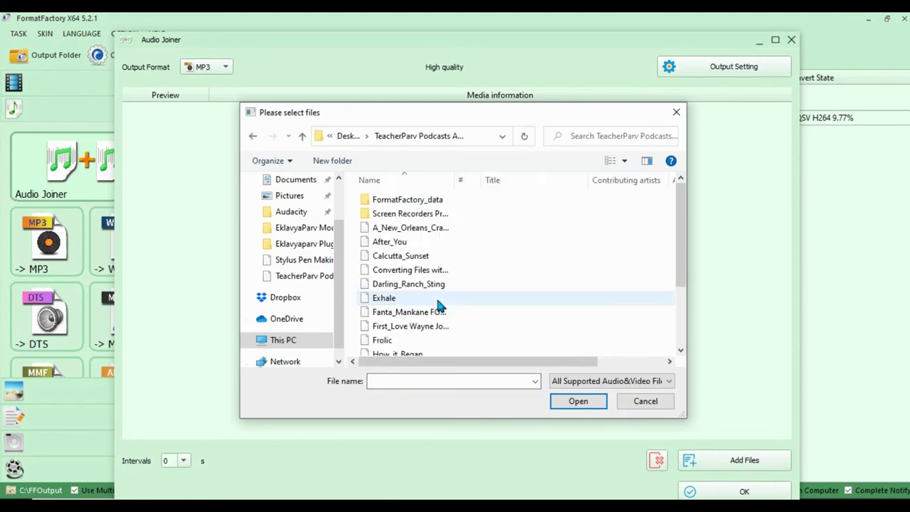
left_click(410, 229)
left_click(391, 242, "ctrl")
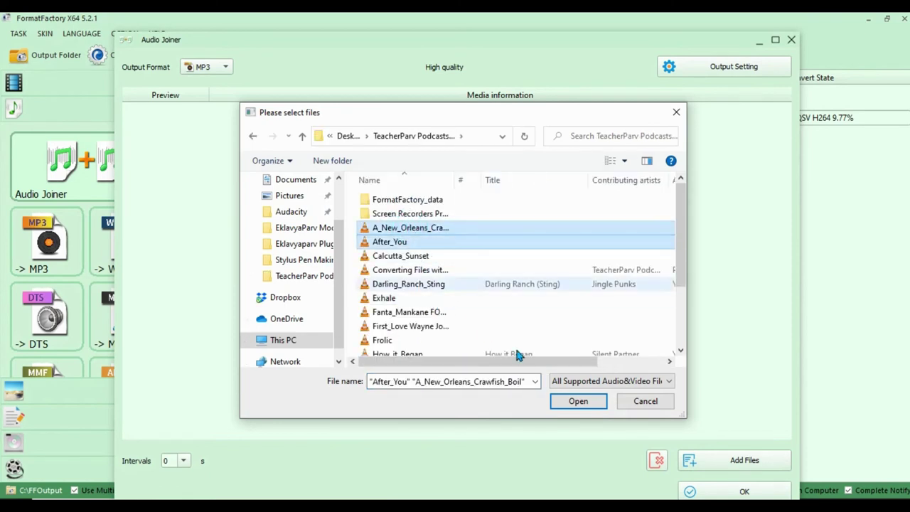
left_click(577, 402)
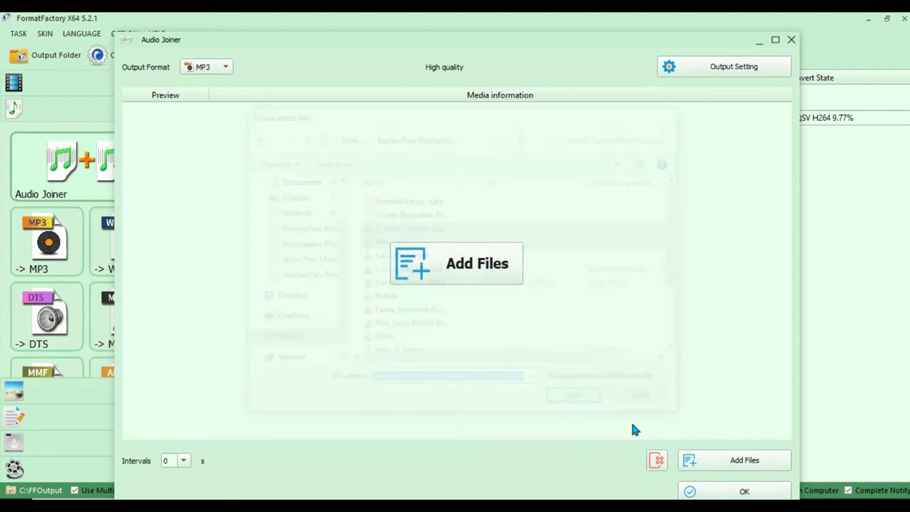
Step: Queue the audio join, stop all running tasks, then restart both
left_click(745, 491)
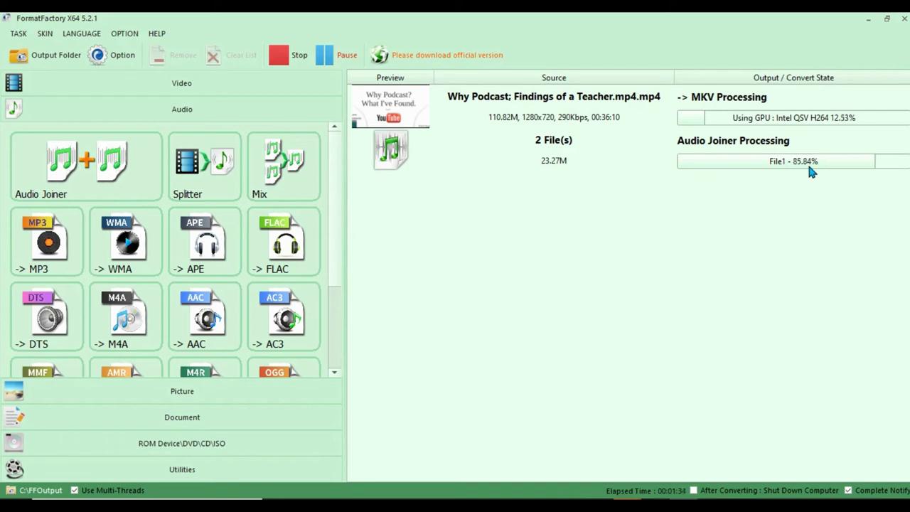
left_click(739, 122)
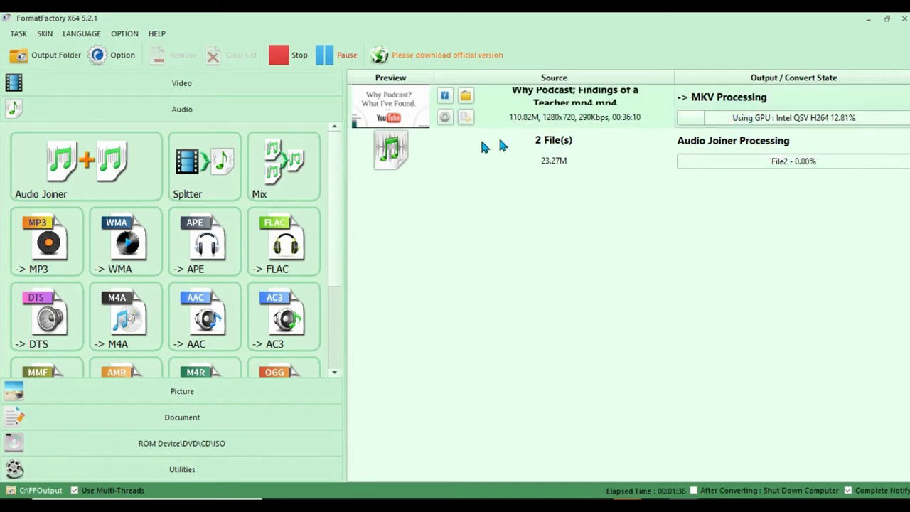
left_click(300, 57)
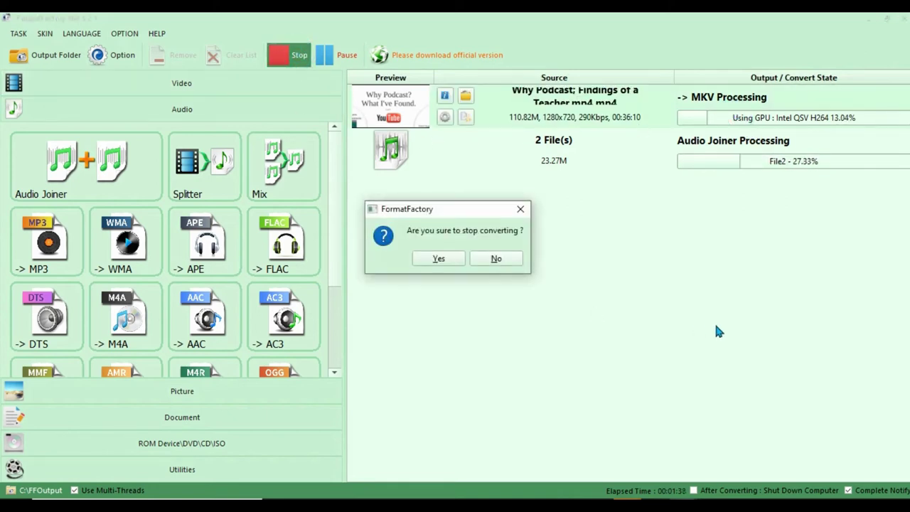
left_click(441, 259)
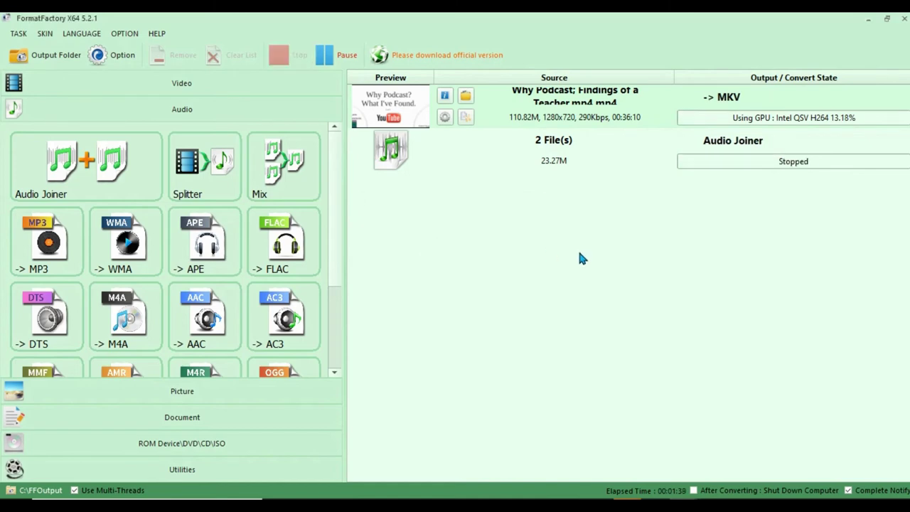
left_click(498, 165)
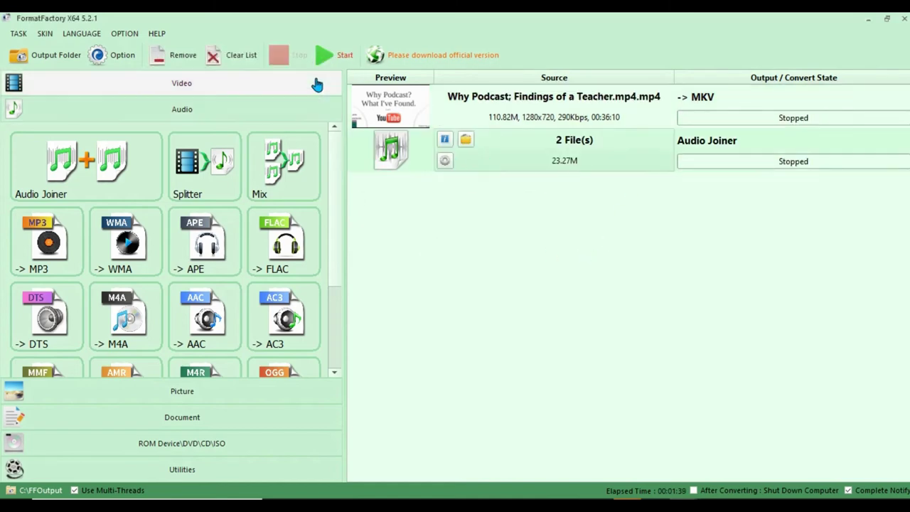
left_click(335, 55)
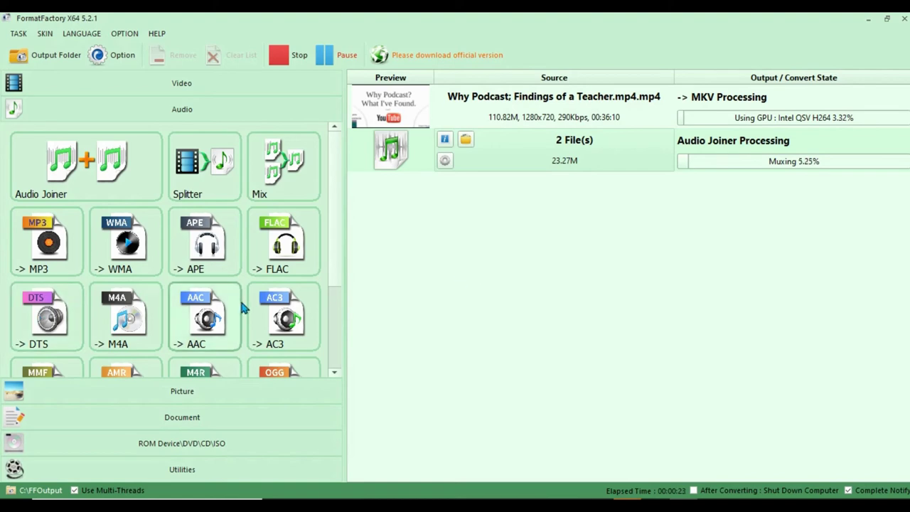
scroll(235, 315, "down", 2)
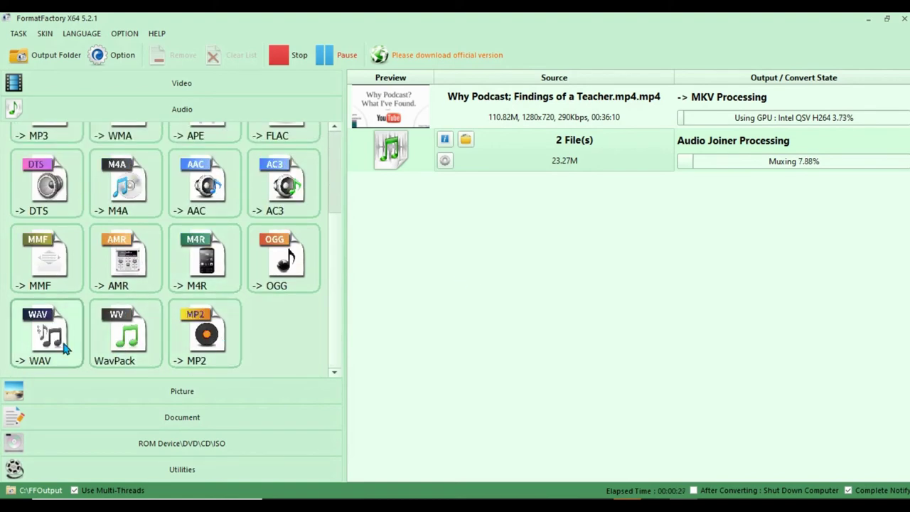
scroll(64, 349, "up", 1)
scroll(192, 288, "up", 1)
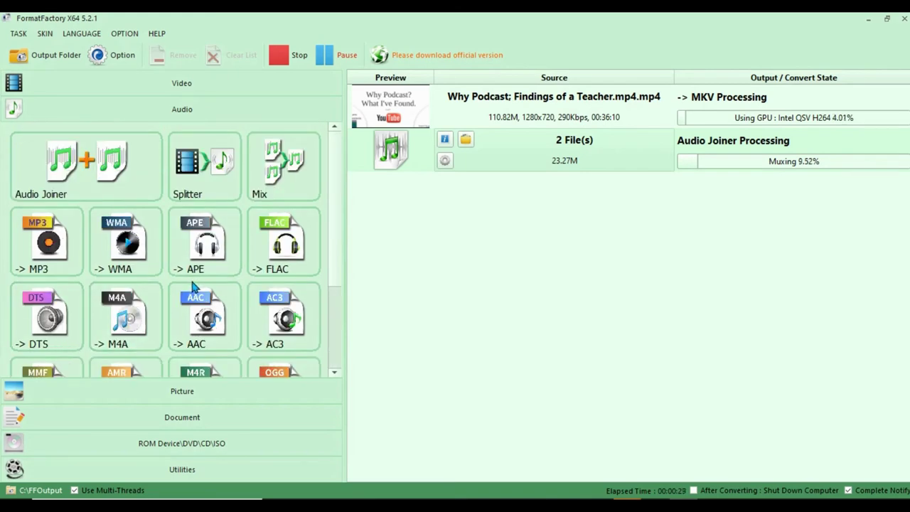
scroll(187, 288, "down", 1)
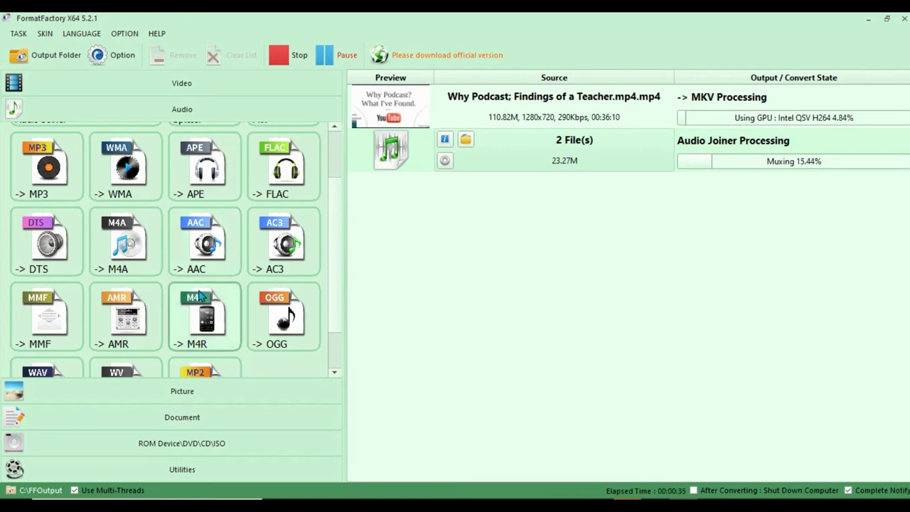
scroll(200, 297, "up", 1)
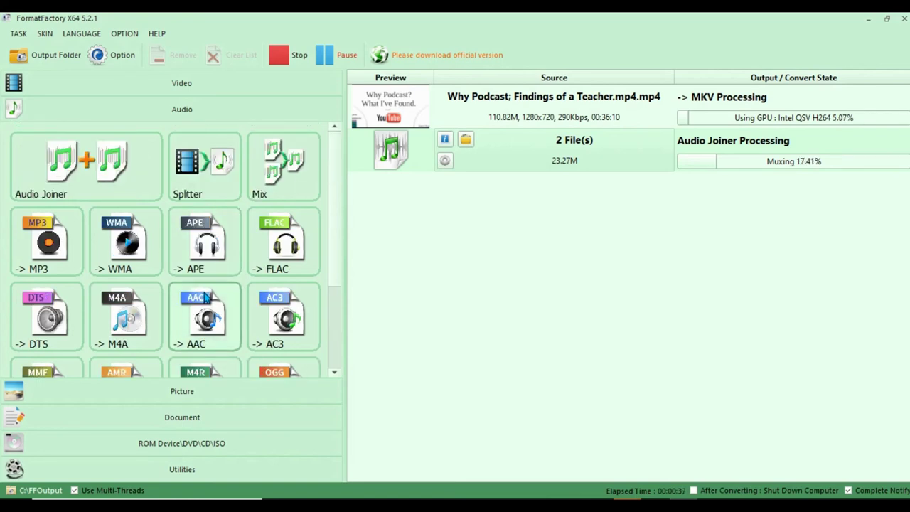
left_click(201, 418)
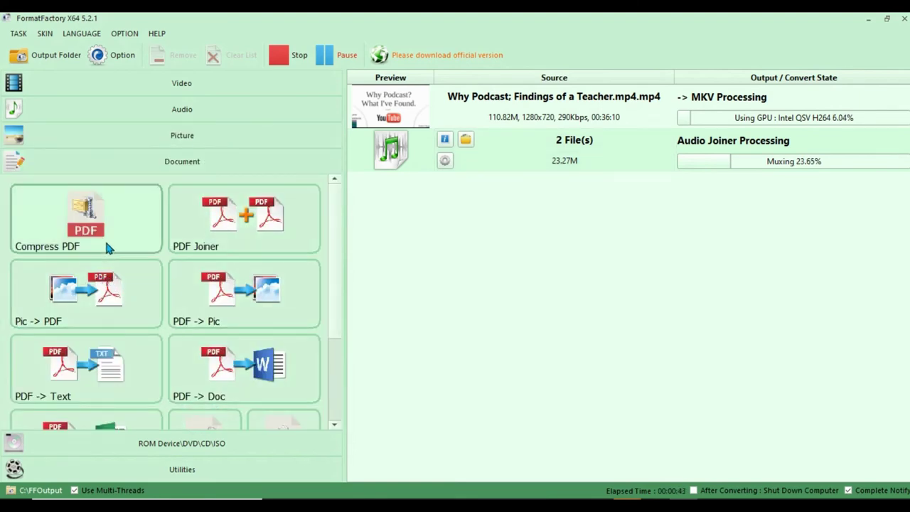
Step: Scroll through the Document PDF tools, then show the ROM Device\DVD\CD\ISO tools
scroll(110, 246, "down", 1)
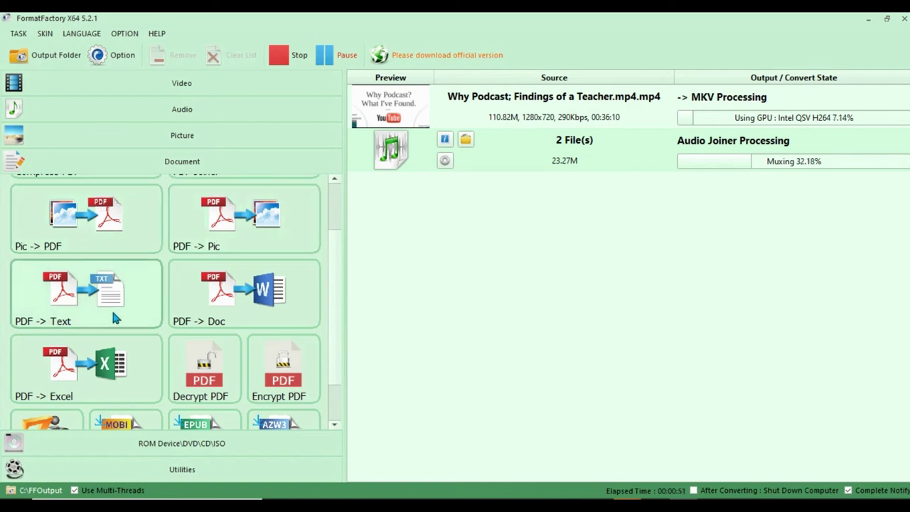
scroll(256, 310, "down", 1)
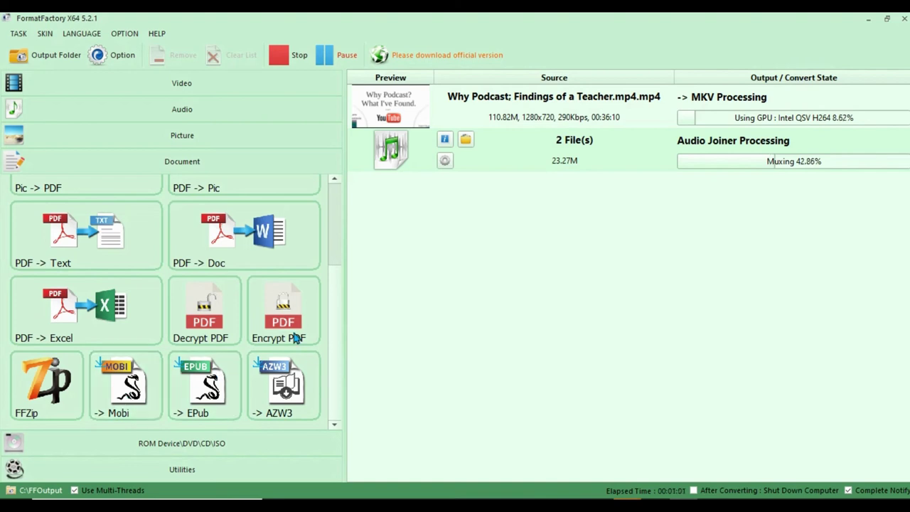
left_click(191, 444)
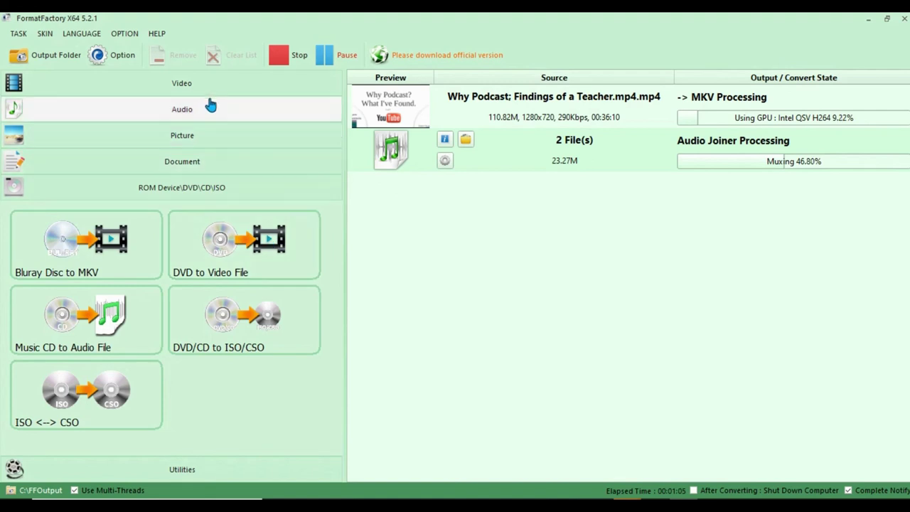
Step: Tour the Video, HELP menu, Audio and Picture sections, ending back on Video
left_click(183, 83)
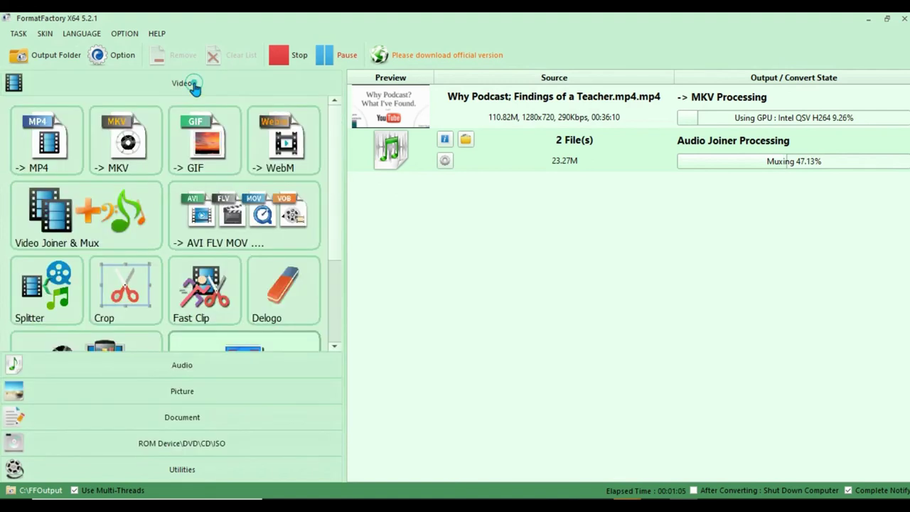
left_click(156, 33)
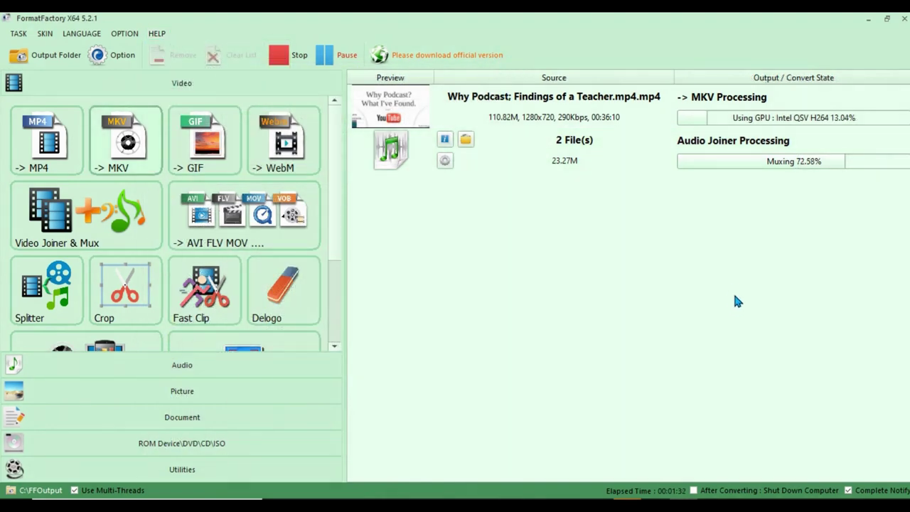
left_click(197, 370)
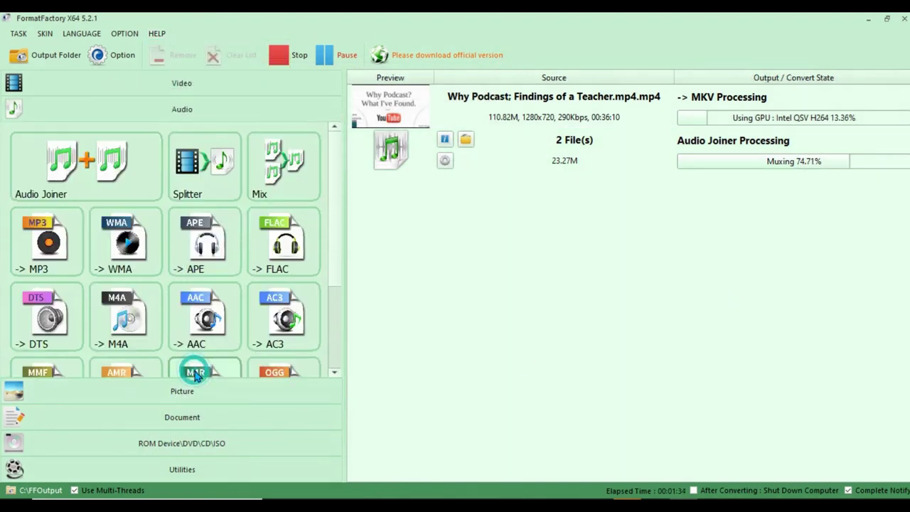
left_click(185, 391)
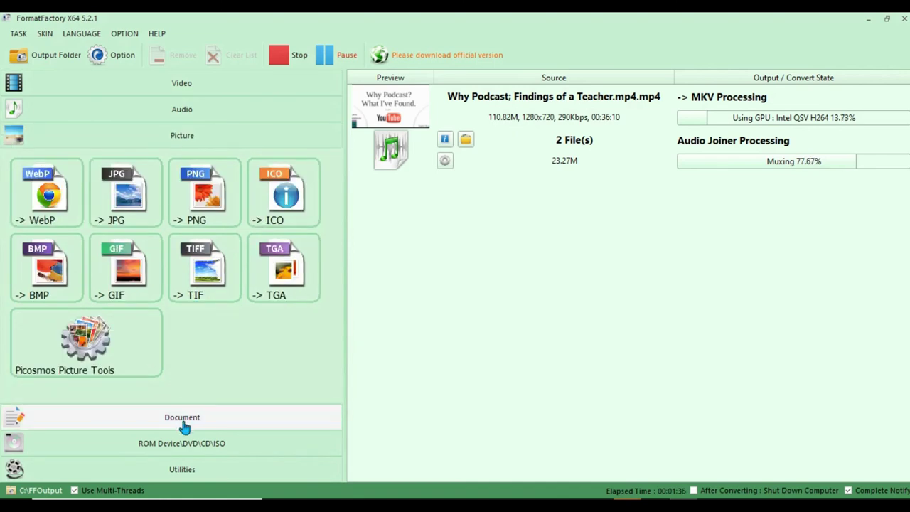
left_click(224, 83)
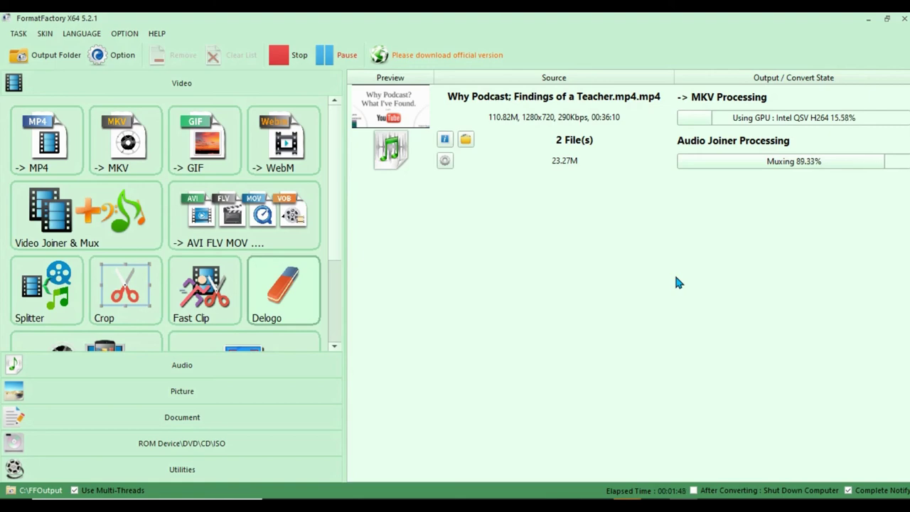
Step: Show the Picture converters and launch Picosmos Picture Tools
left_click(186, 391)
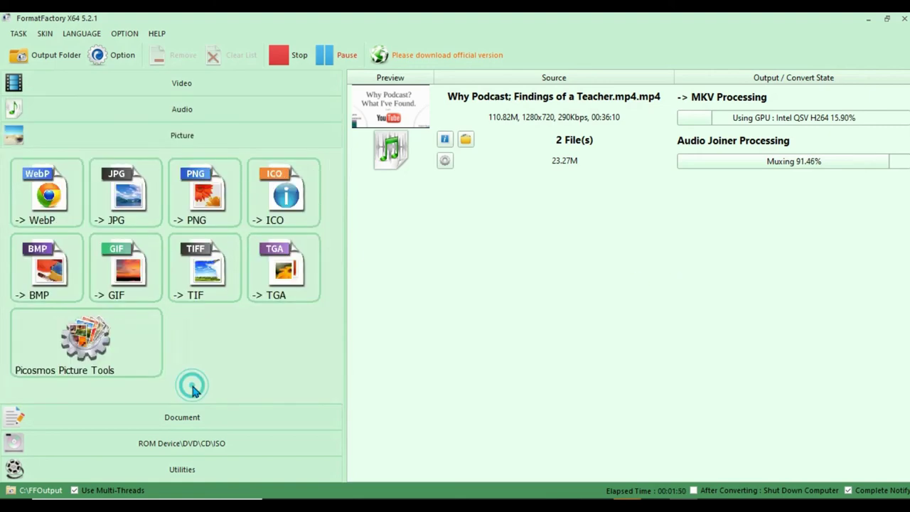
left_click(91, 345)
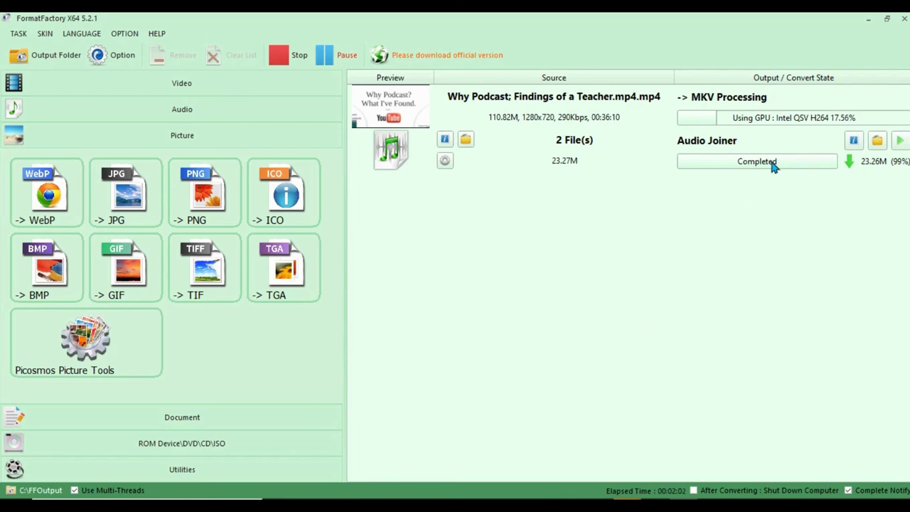
left_click(50, 56)
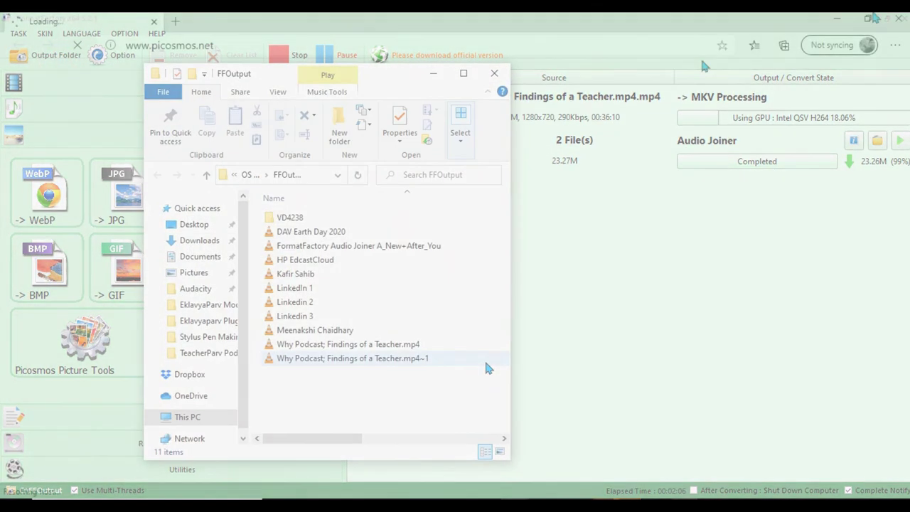
left_click(900, 19)
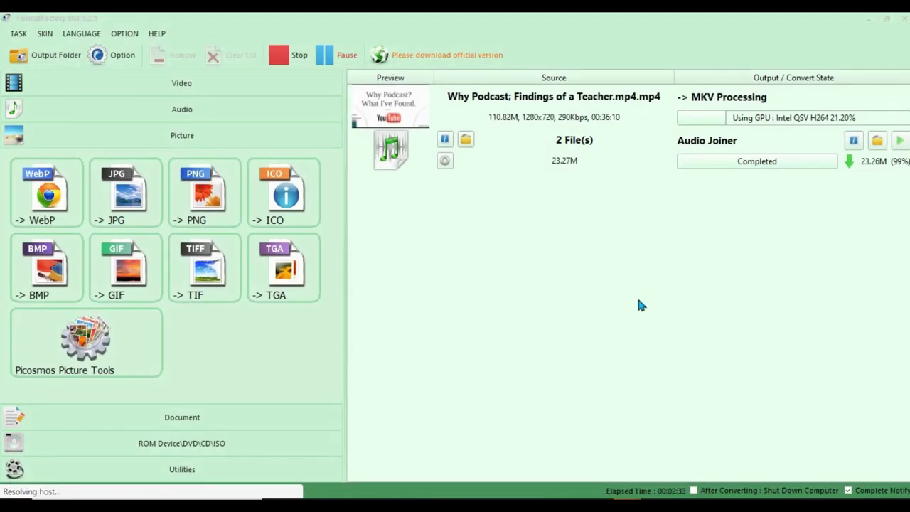
left_click(877, 142)
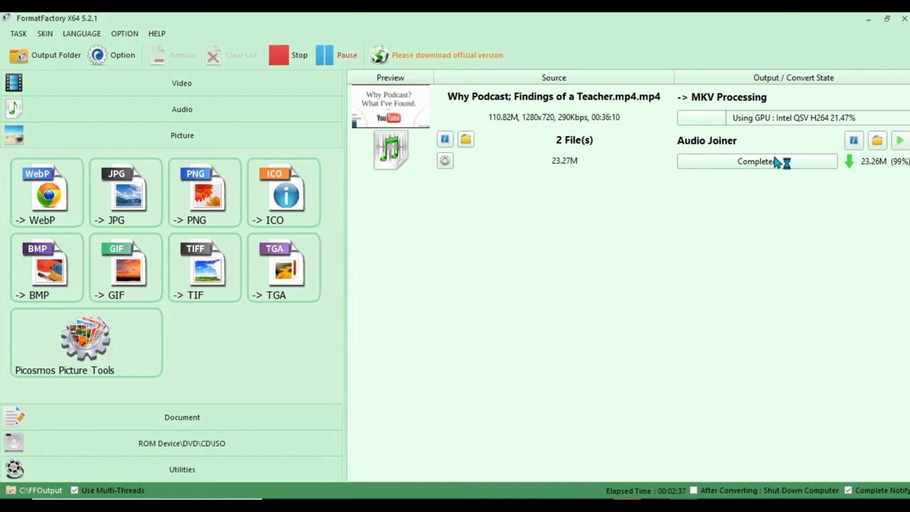
left_click(717, 242)
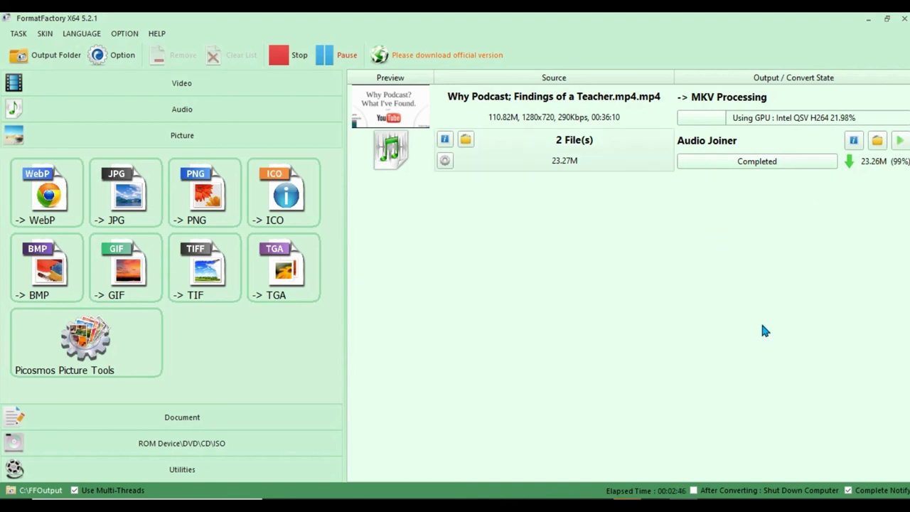